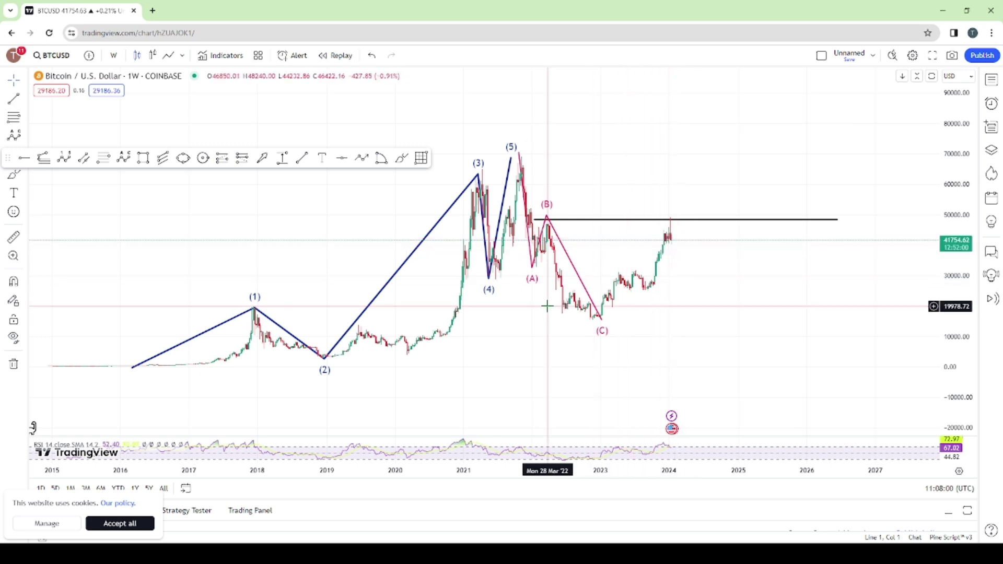
Pan to earlier years and add a horizontal line near the zero price level under the wave count.
{"action": "scroll", "coordinate": [545, 297], "scroll_direction": "down", "scroll_amount": 3}
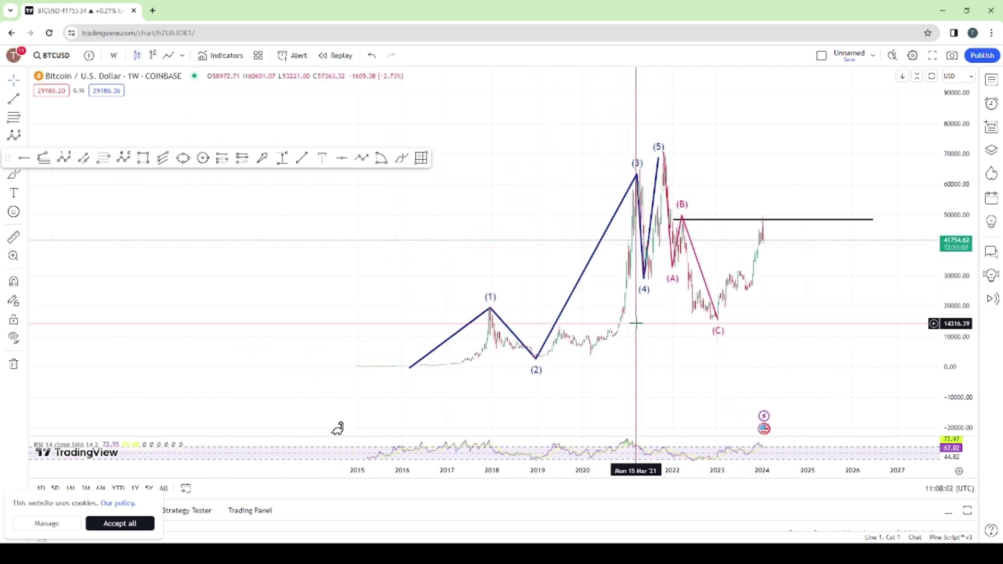
{"action": "left_click_drag", "start_coordinate": [651, 323], "coordinate": [601, 319]}
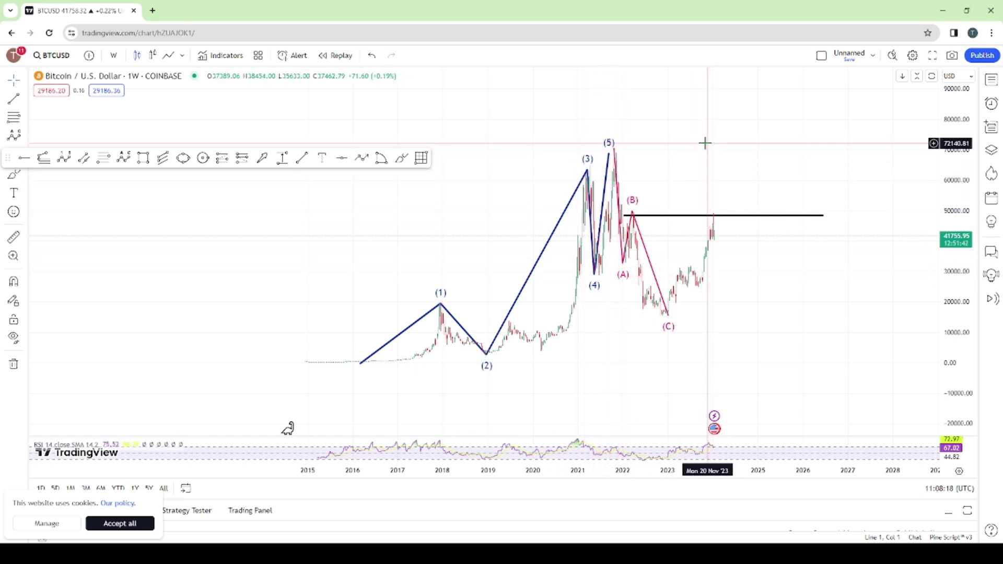
{"action": "scroll", "coordinate": [706, 144], "scroll_direction": "up", "scroll_amount": 5}
{"action": "left_click_drag", "start_coordinate": [747, 164], "coordinate": [810, 156]}
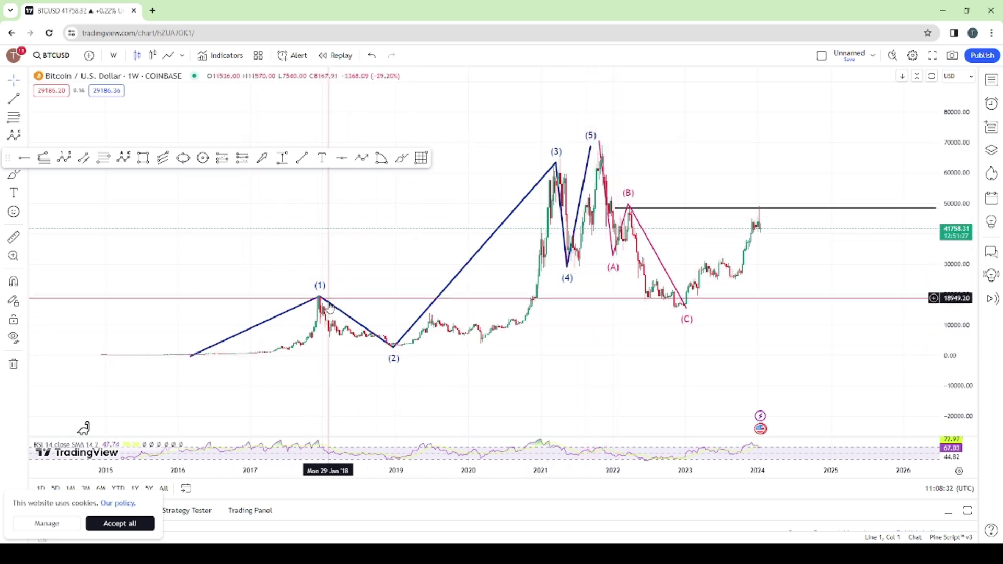
{"action": "left_click", "coordinate": [393, 353]}
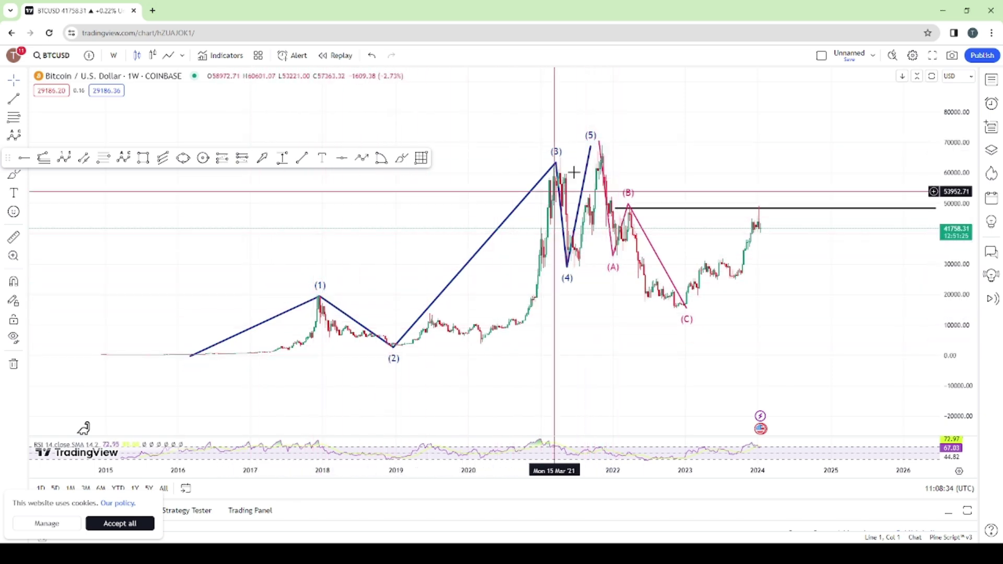
{"action": "left_click", "coordinate": [578, 218]}
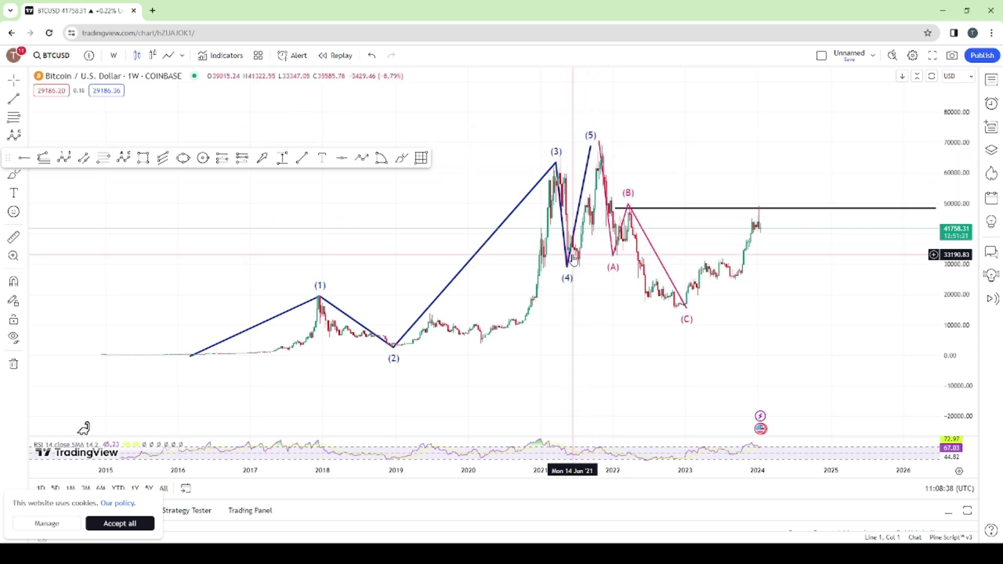
{"action": "left_click", "coordinate": [590, 148]}
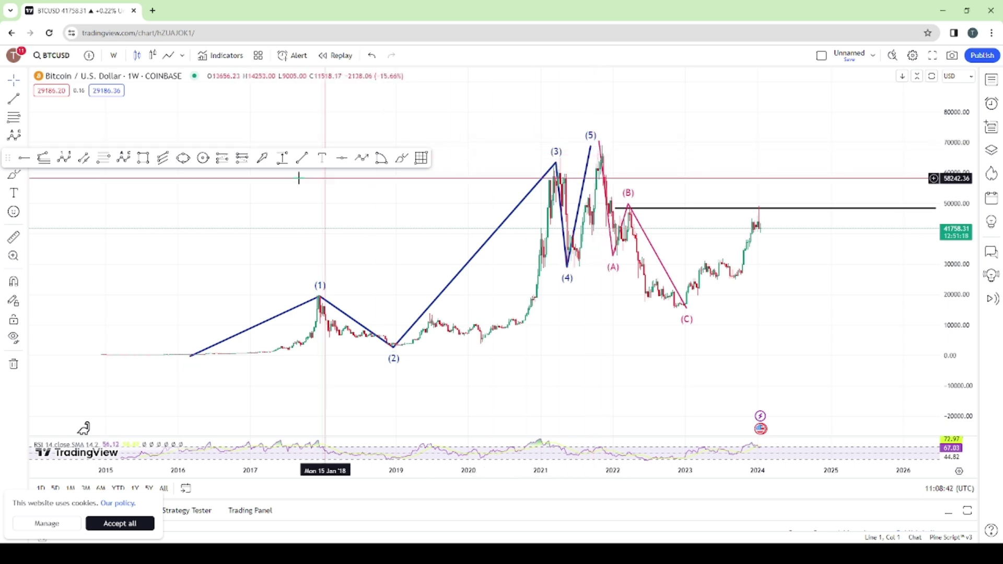
{"action": "left_click", "coordinate": [168, 356]}
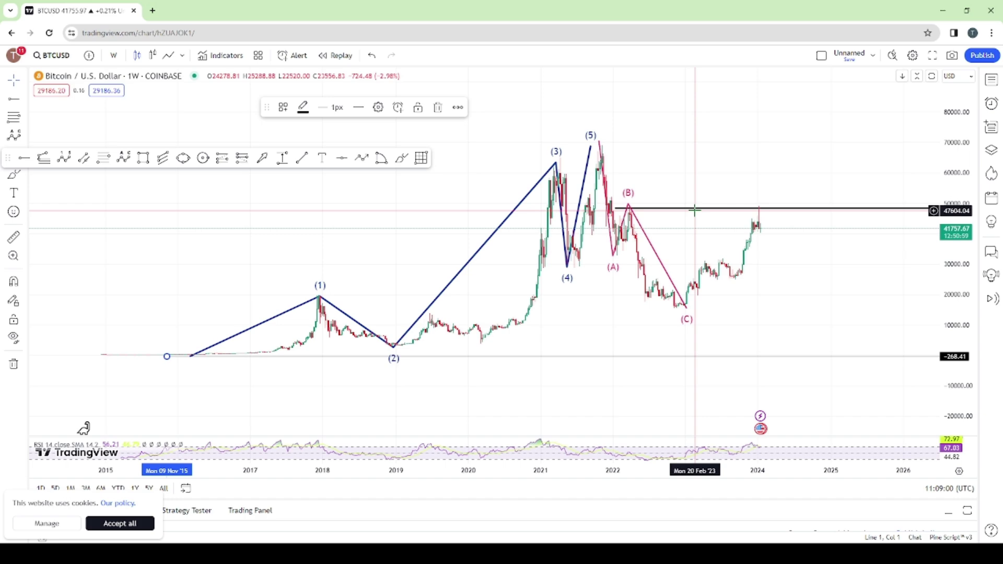
{"action": "scroll", "coordinate": [616, 207], "scroll_direction": "up", "scroll_amount": 3}
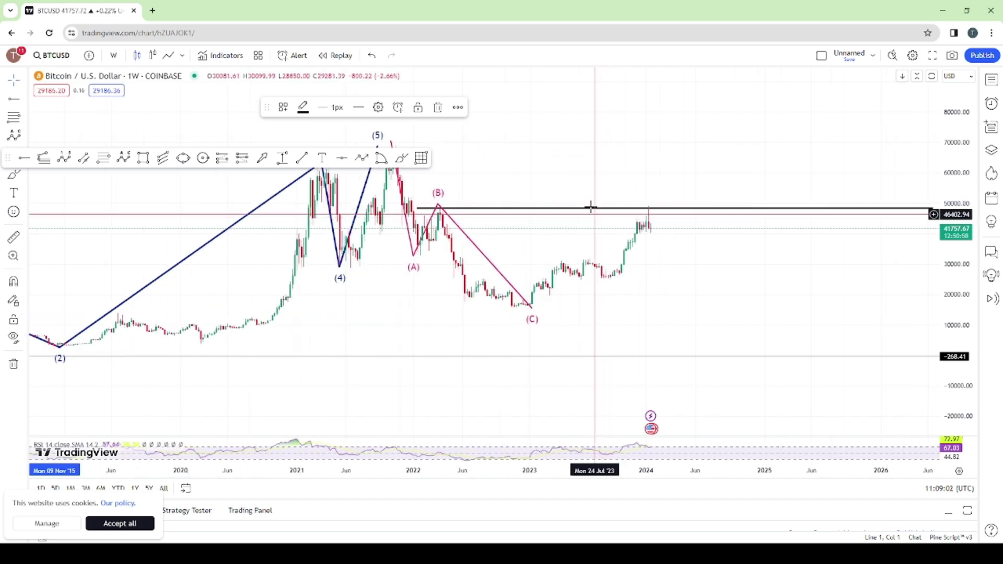
{"action": "left_click_drag", "start_coordinate": [552, 152], "coordinate": [678, 176]}
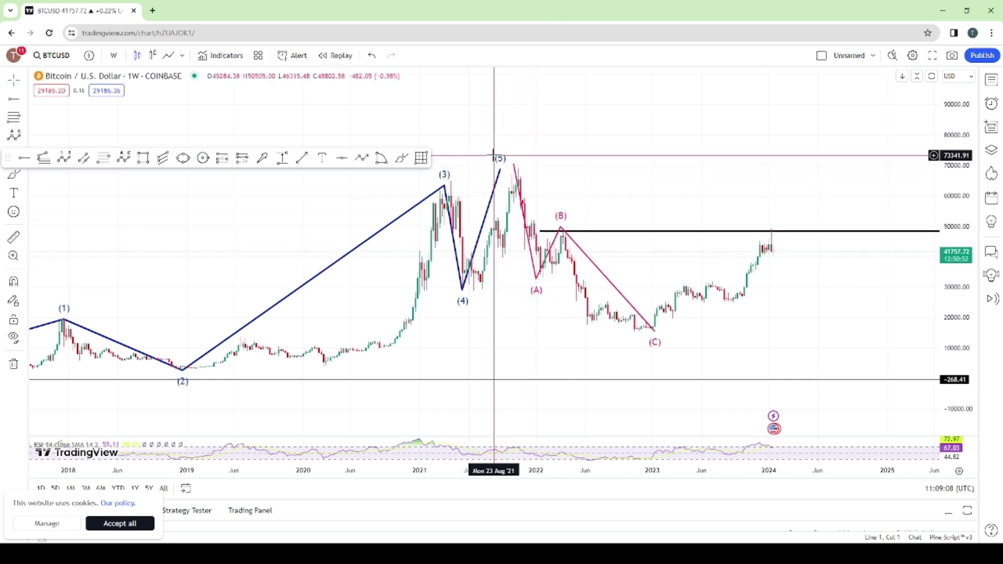
{"action": "left_click", "coordinate": [536, 279]}
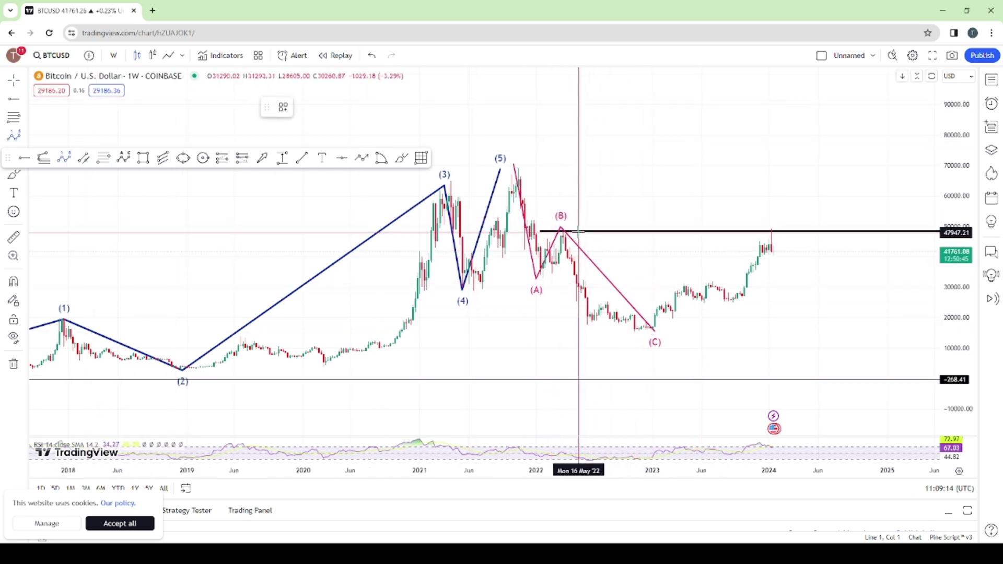
Draw a navy (1)–(5) impulse from the (B) peak through the 2022 low to the (C) low.
{"action": "left_click", "coordinate": [559, 230]}
{"action": "left_click", "coordinate": [567, 265]}
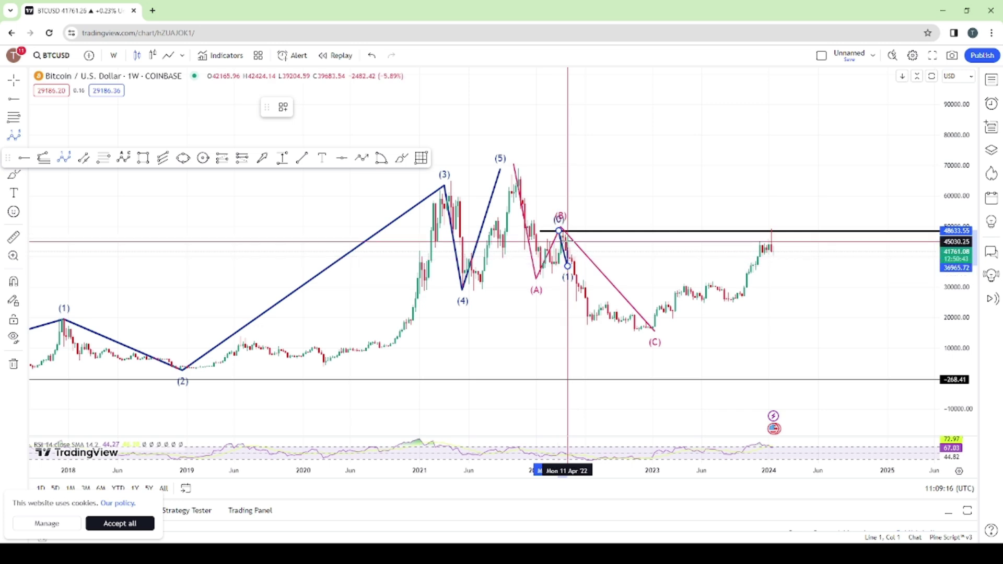
{"action": "left_click", "coordinate": [569, 243]}
{"action": "left_click", "coordinate": [590, 328]}
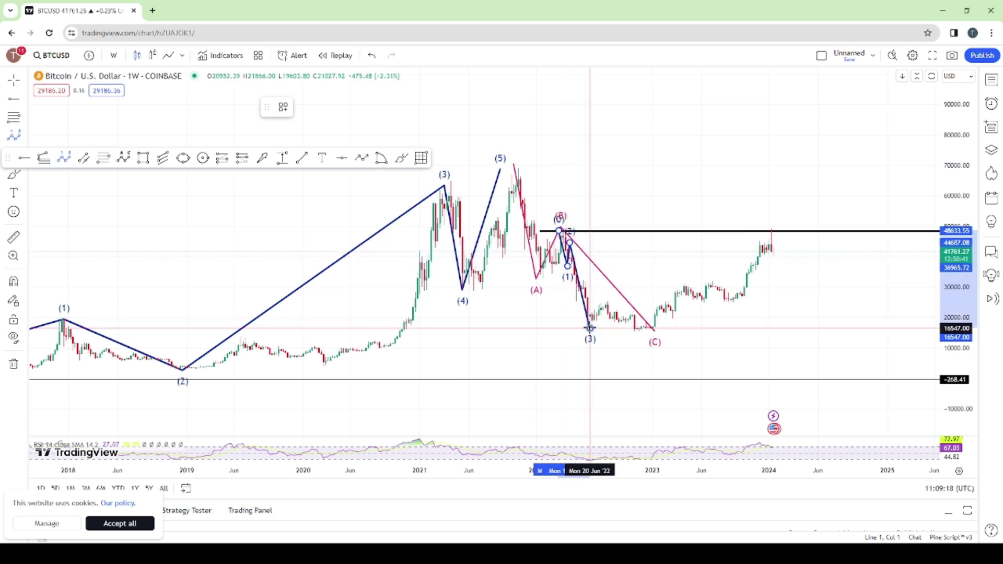
{"action": "left_click", "coordinate": [610, 301]}
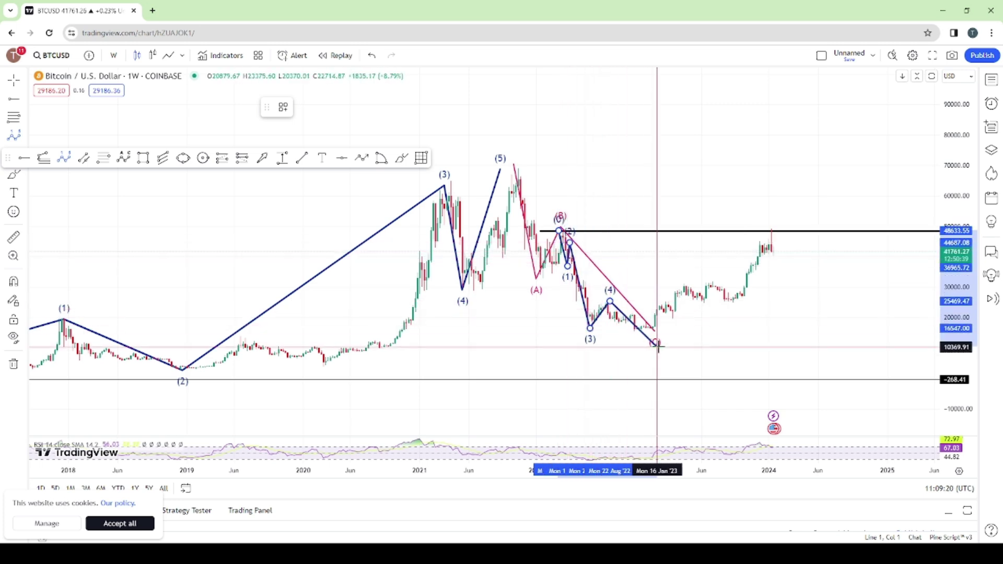
{"action": "left_click", "coordinate": [646, 337]}
{"action": "scroll", "coordinate": [692, 335], "scroll_direction": "down", "scroll_amount": 3}
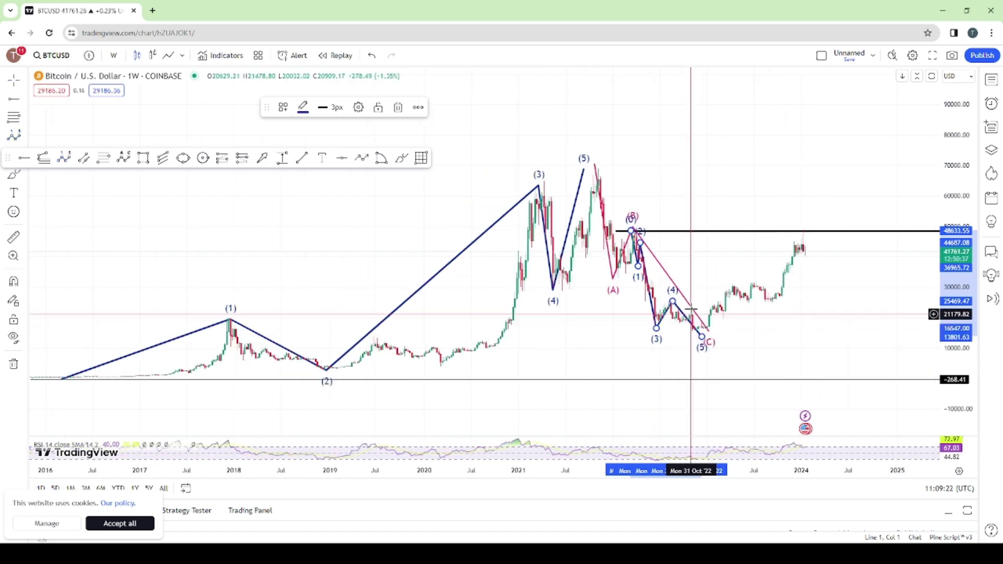
{"action": "left_click_drag", "start_coordinate": [755, 316], "coordinate": [646, 315]}
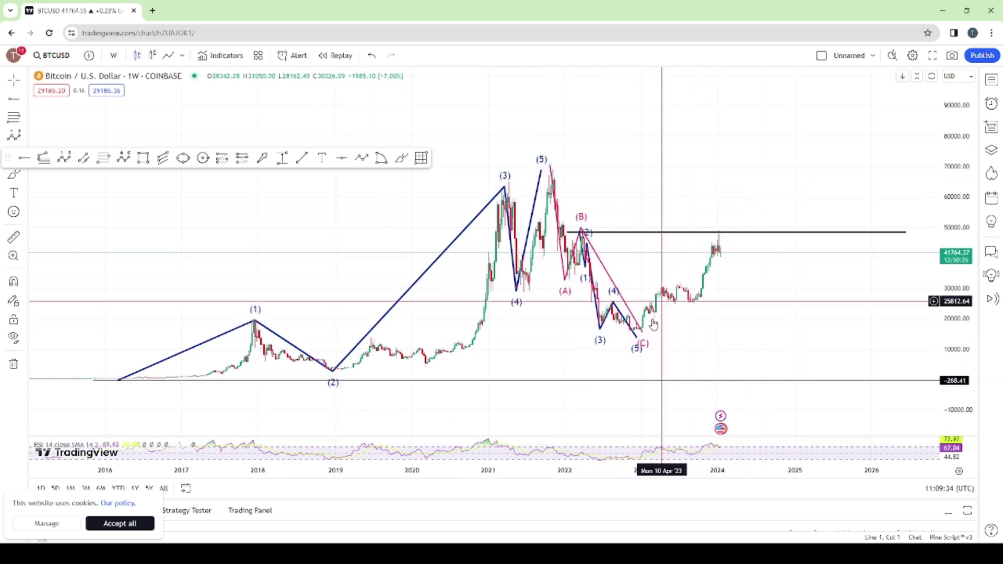
Draw a parallel channel from the 2016 low to 2026, widening its upper line above the wave peaks.
{"action": "scroll", "coordinate": [278, 191], "scroll_direction": "down", "scroll_amount": 2}
{"action": "left_click", "coordinate": [84, 158]}
{"action": "left_click", "coordinate": [272, 381]}
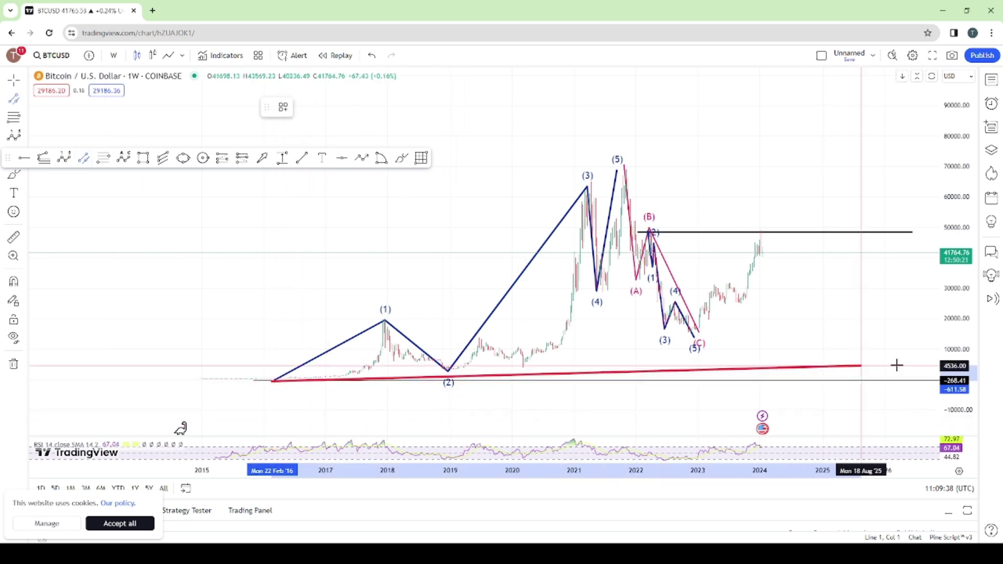
{"action": "left_click", "coordinate": [887, 308]}
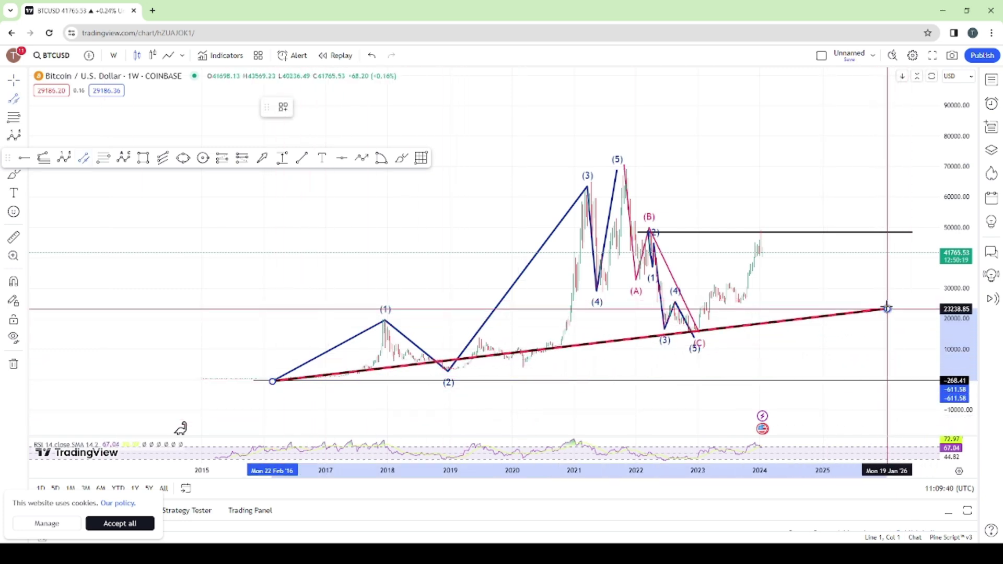
{"action": "left_click", "coordinate": [579, 77]}
{"action": "left_click_drag", "start_coordinate": [953, 187], "coordinate": [931, 285]}
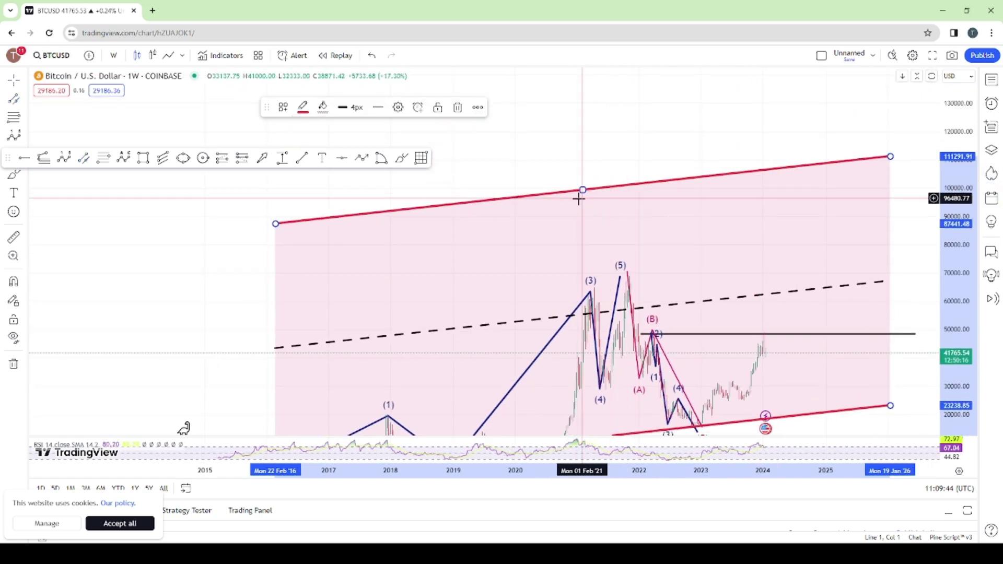
{"action": "left_click_drag", "start_coordinate": [584, 192], "coordinate": [584, 117]}
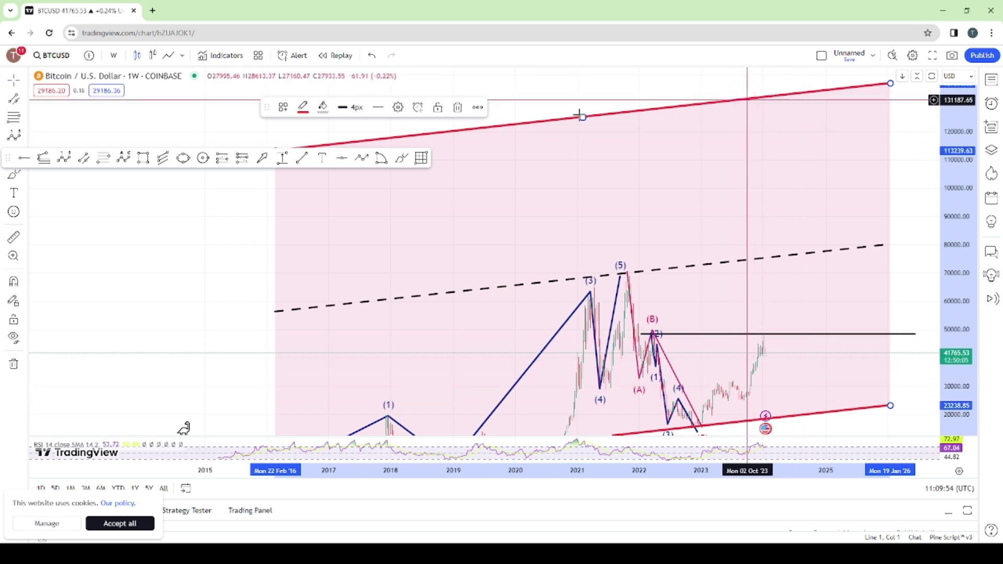
Pick the Horizontal Line tool and shift the chart view up and to the left.
{"action": "left_click", "coordinate": [22, 162]}
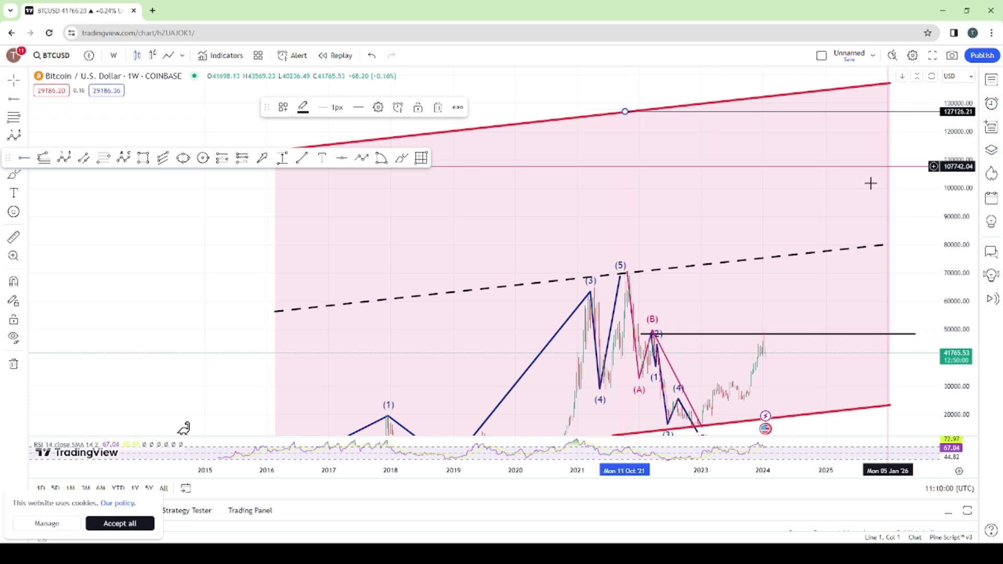
{"action": "left_click_drag", "start_coordinate": [907, 278], "coordinate": [865, 251]}
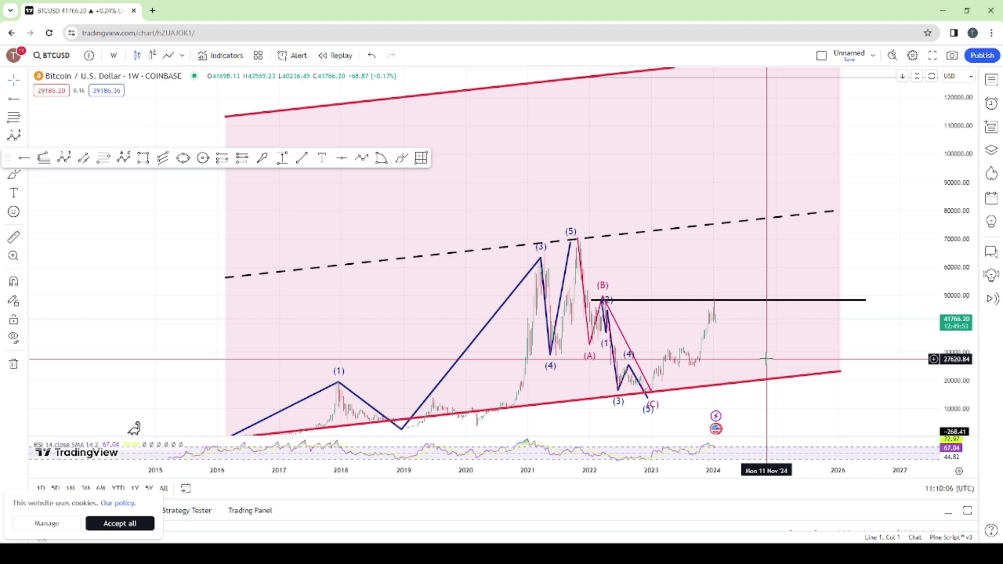
{"action": "scroll", "coordinate": [747, 355], "scroll_direction": "up", "scroll_amount": 2}
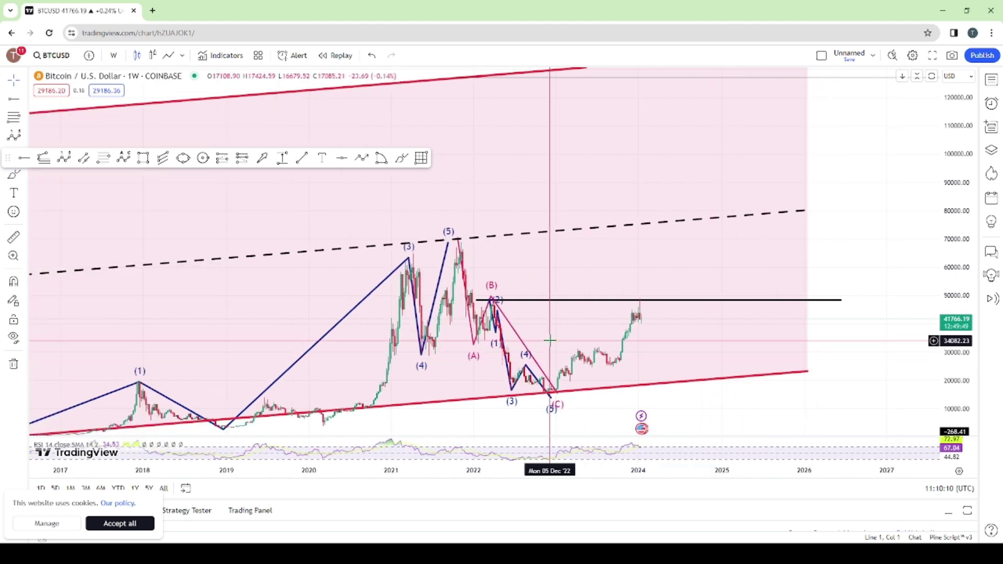
{"action": "scroll", "coordinate": [583, 294], "scroll_direction": "down", "scroll_amount": 2}
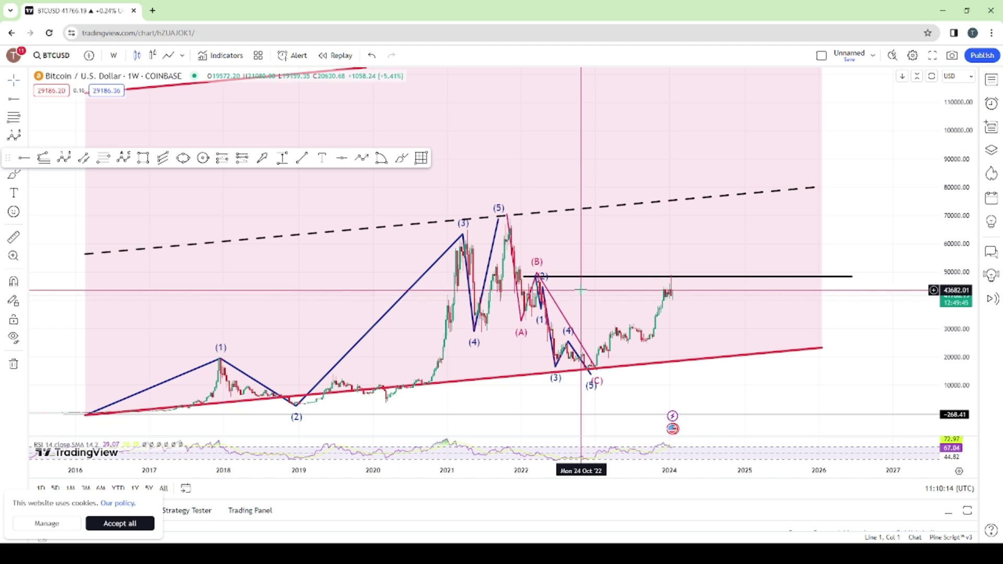
{"action": "left_click", "coordinate": [543, 279]}
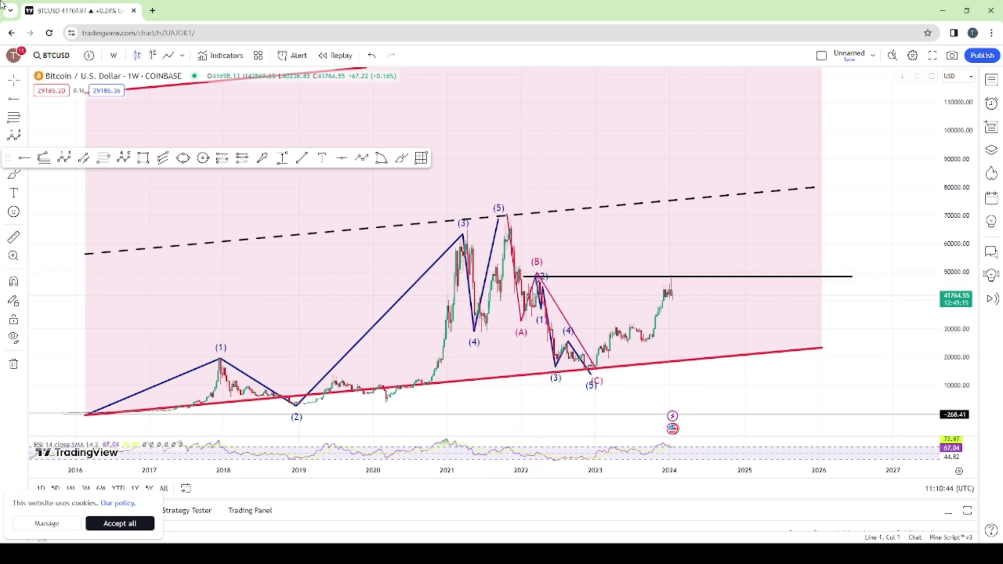
Place the recently used gold $ emoji on the (B) label, then pan toward 2027.
{"action": "left_click", "coordinate": [24, 213]}
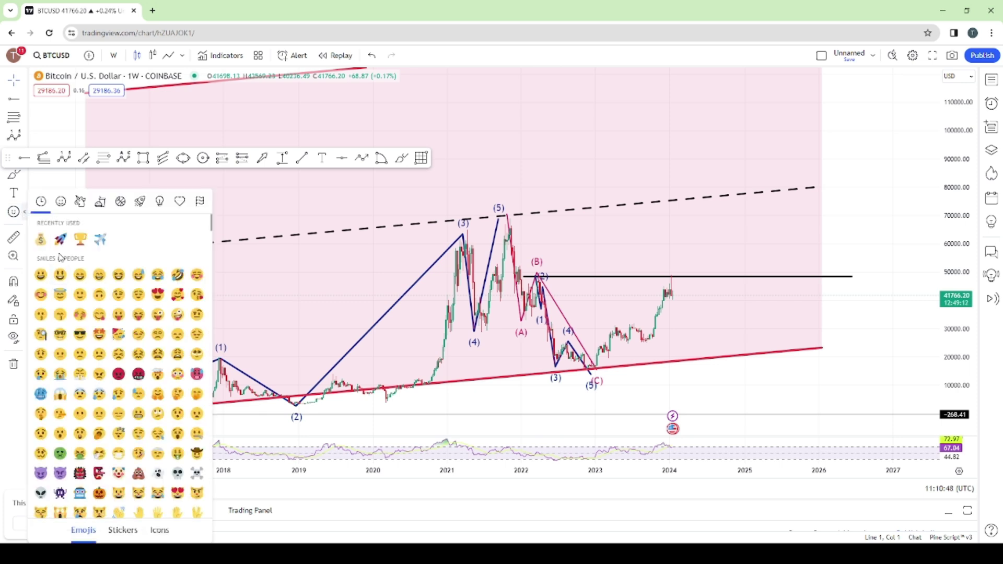
{"action": "left_click", "coordinate": [41, 240]}
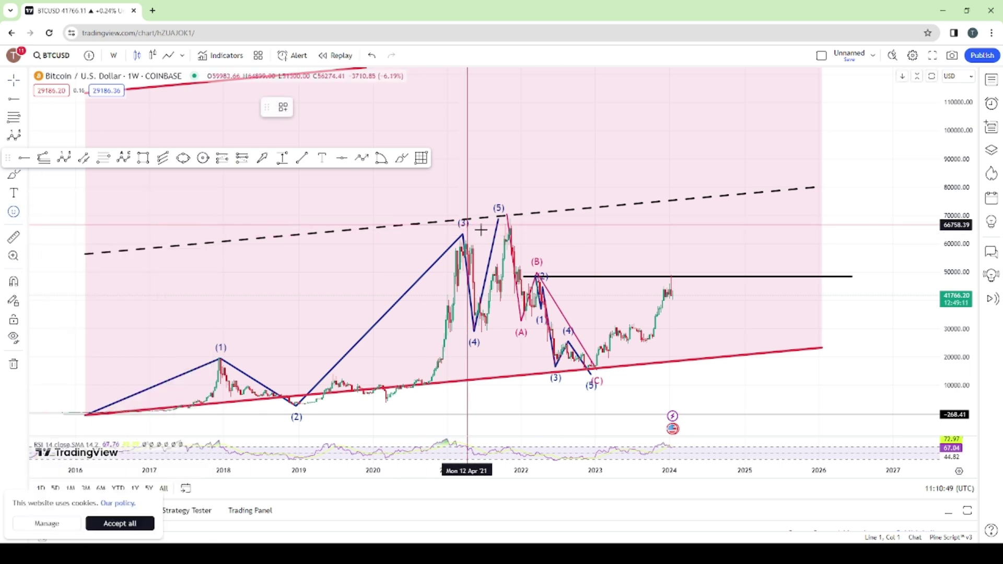
{"action": "left_click", "coordinate": [533, 260]}
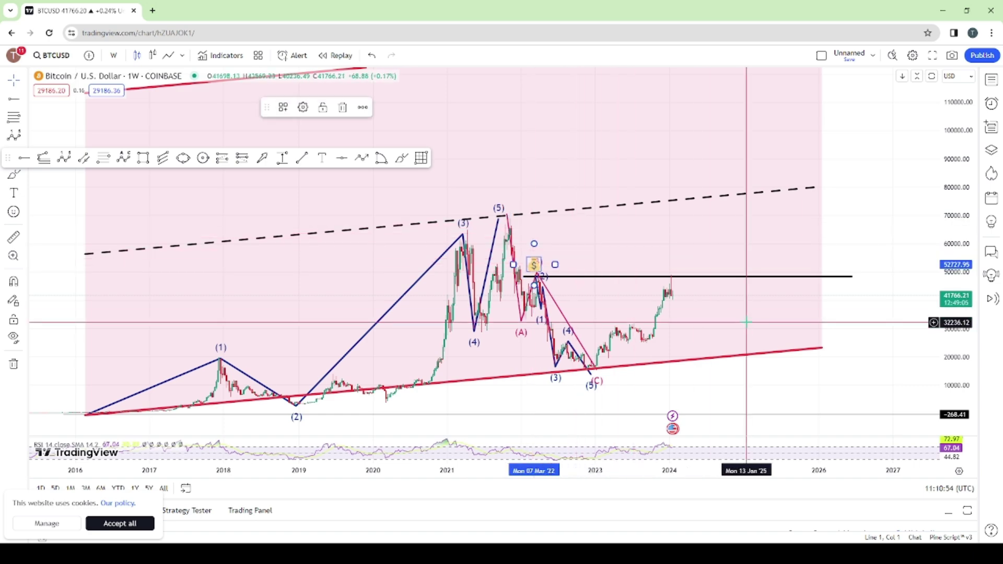
{"action": "left_click_drag", "start_coordinate": [754, 379], "coordinate": [722, 351]}
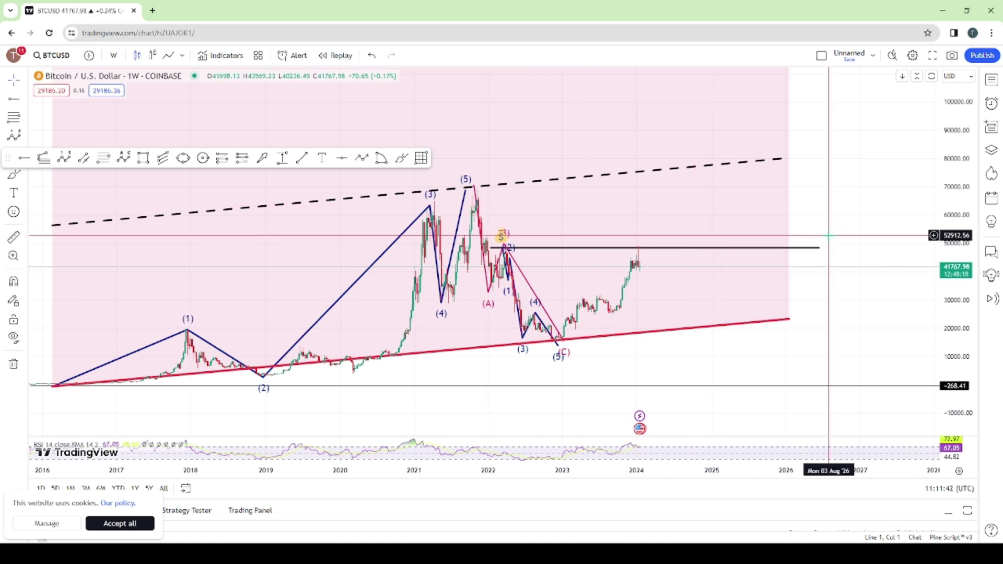
{"action": "left_click_drag", "start_coordinate": [864, 224], "coordinate": [709, 346]}
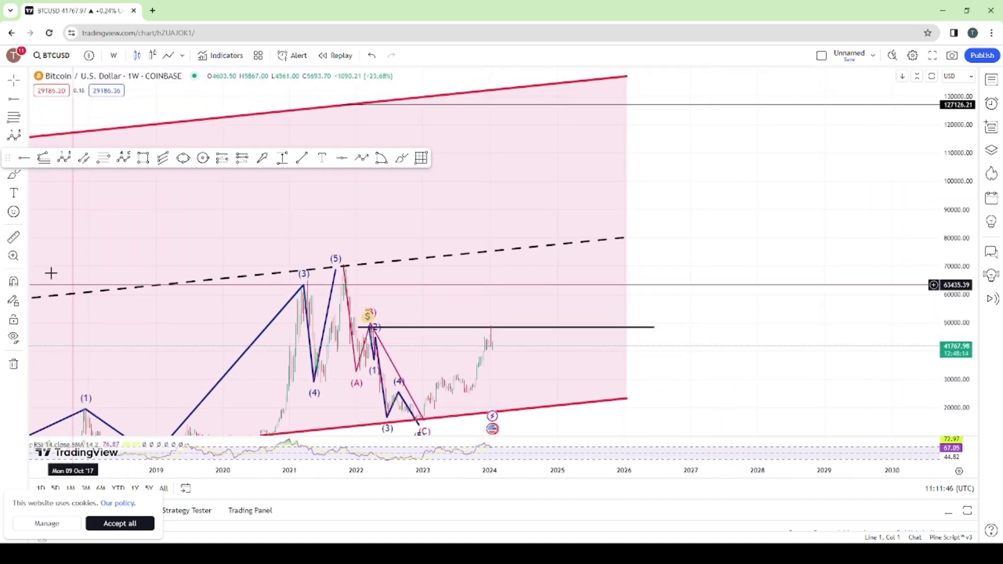
Draw an impulse from the Jan '23 low via 51251, 24482, 90757, 51989 to above 120000.
{"action": "left_click", "coordinate": [66, 157]}
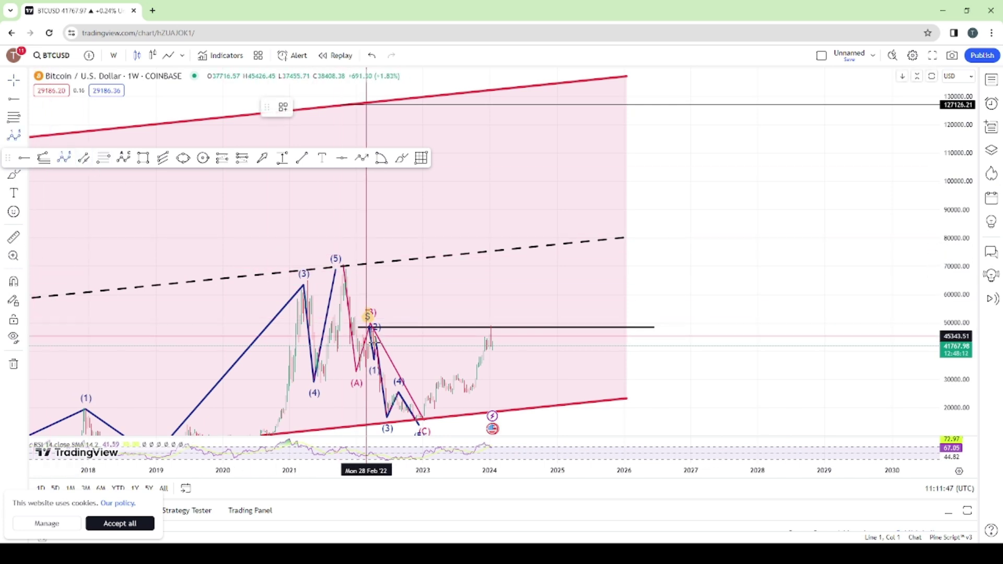
{"action": "left_click", "coordinate": [428, 420]}
{"action": "left_click", "coordinate": [518, 319]}
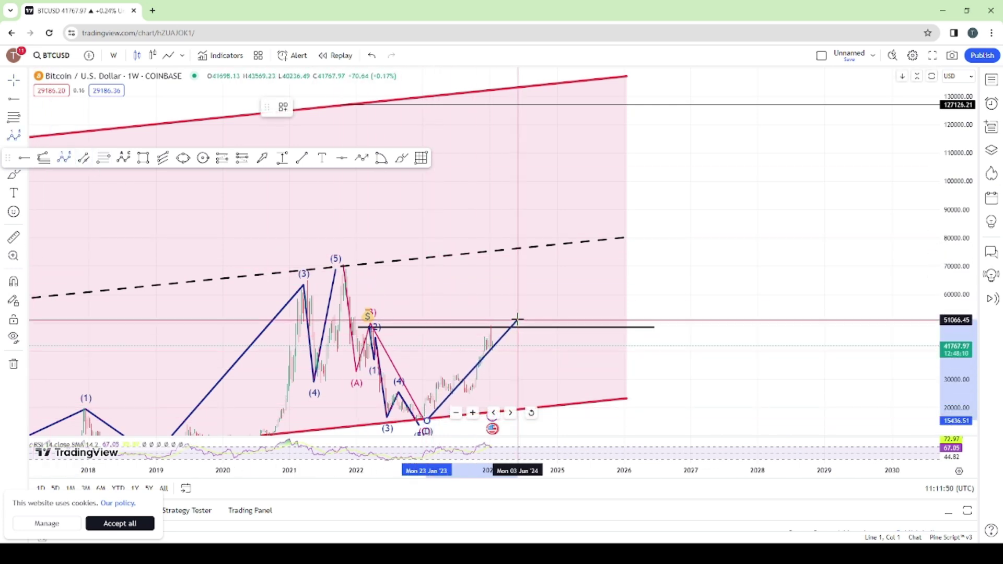
{"action": "left_click", "coordinate": [554, 396]}
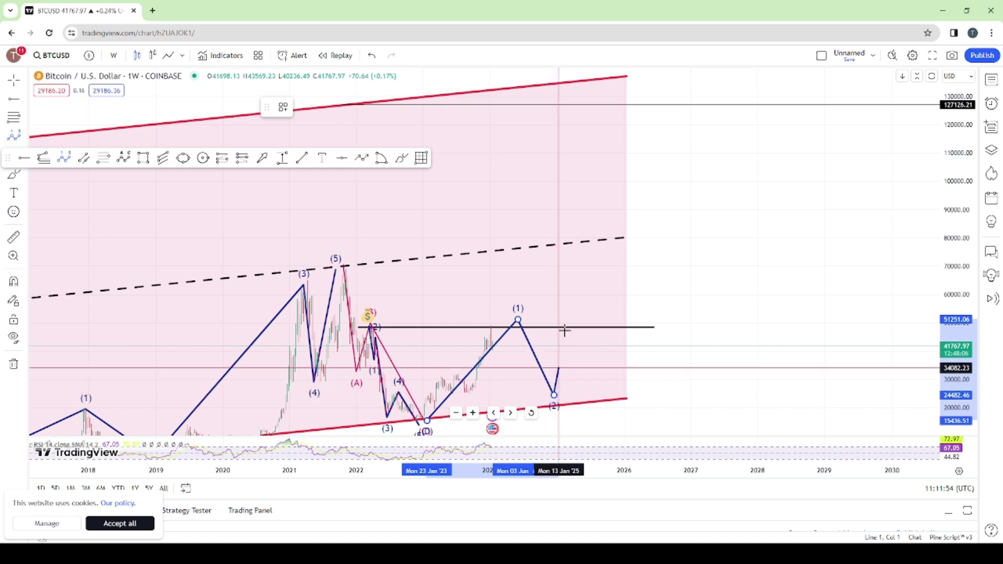
{"action": "left_click", "coordinate": [599, 208]}
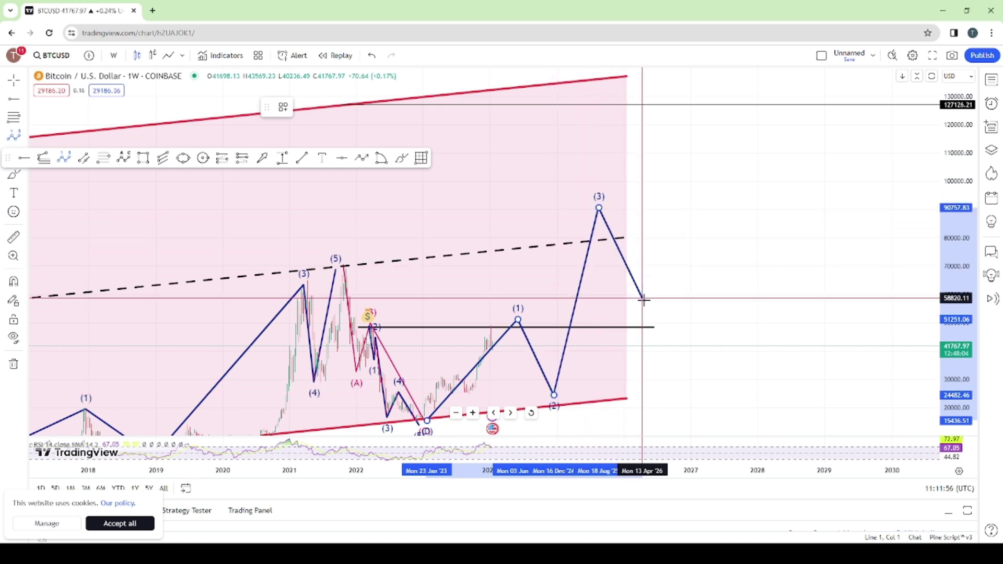
{"action": "left_click", "coordinate": [653, 316]}
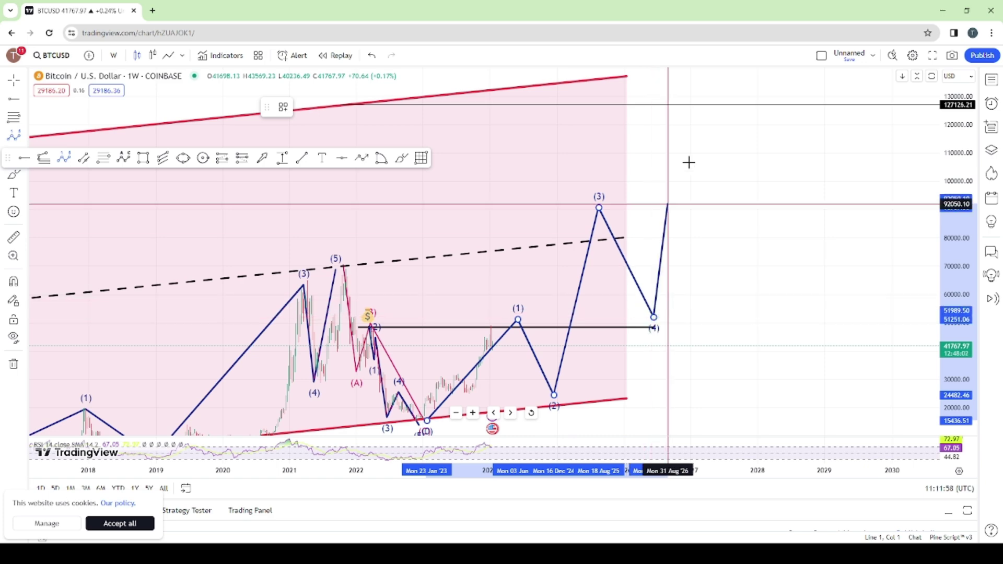
{"action": "left_click", "coordinate": [710, 76]}
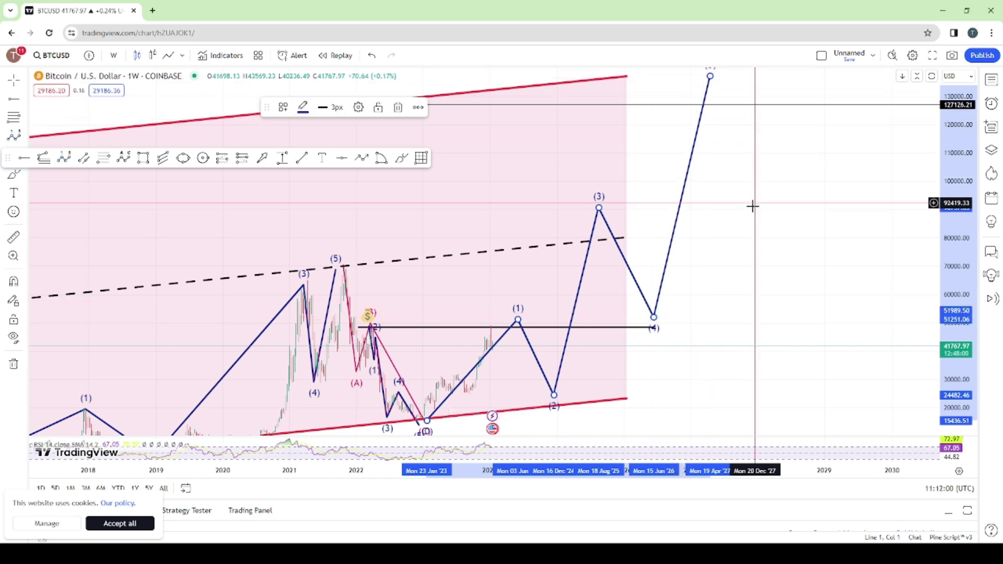
{"action": "mouse_move", "coordinate": [750, 223]}
{"action": "left_mouse_down"}
{"action": "mouse_move", "coordinate": [879, 72]}
{"action": "mouse_move", "coordinate": [886, 87]}
{"action": "left_mouse_up"}
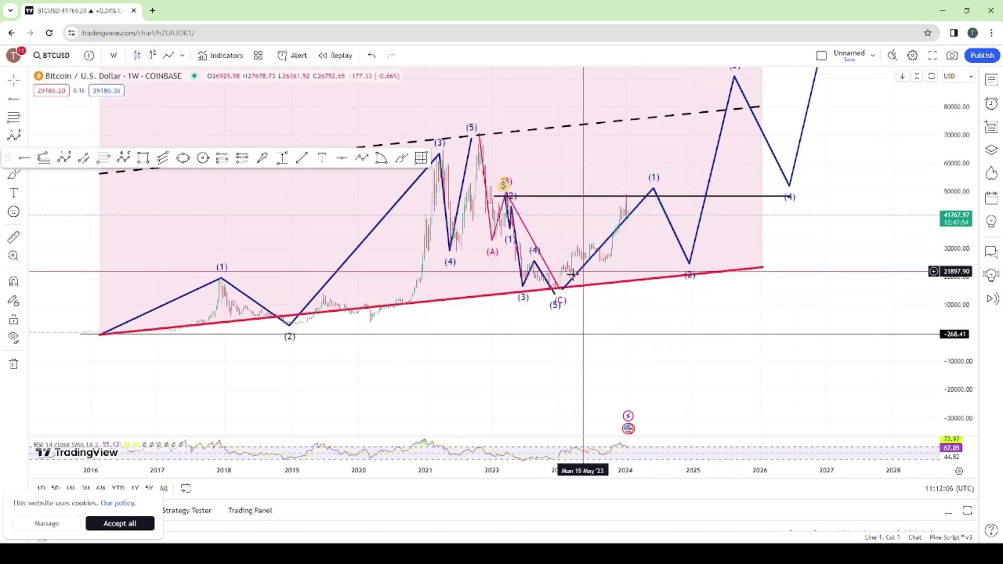
Zoom in and draw a sub-wave count from the late-2022 low via 37171 and 33474 to 52170.
{"action": "scroll", "coordinate": [545, 311], "scroll_direction": "up", "scroll_amount": 3}
{"action": "left_click_drag", "start_coordinate": [545, 311], "coordinate": [681, 321]}
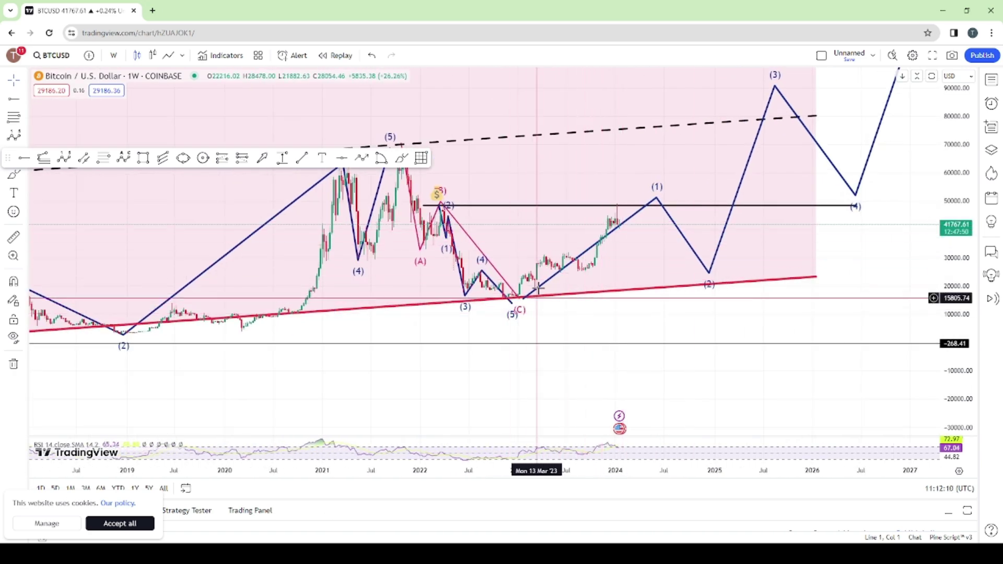
{"action": "left_click_drag", "start_coordinate": [969, 350], "coordinate": [969, 326]}
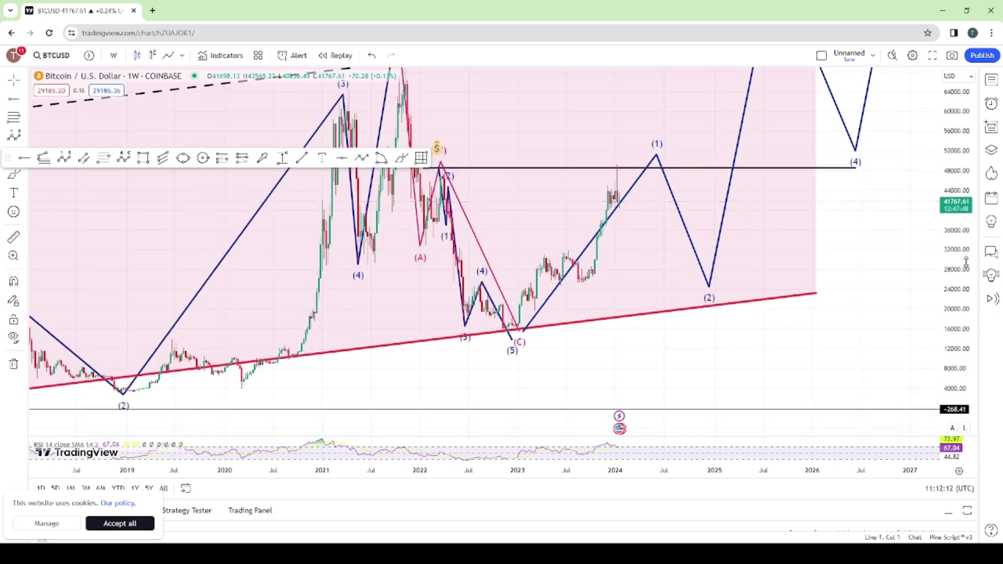
{"action": "scroll", "coordinate": [579, 291], "scroll_direction": "up", "scroll_amount": 4}
{"action": "left_click_drag", "start_coordinate": [493, 340], "coordinate": [725, 341]}
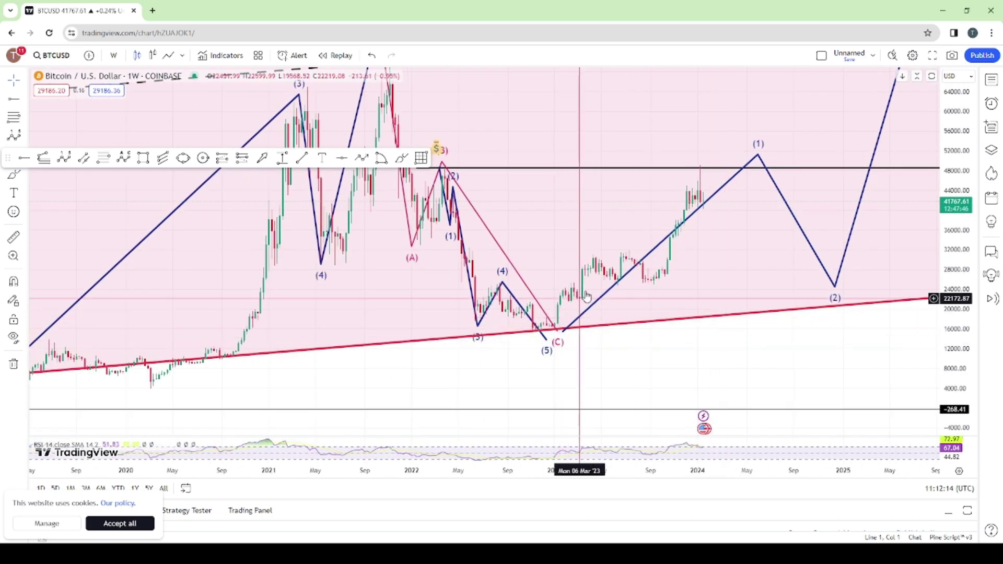
{"action": "left_click", "coordinate": [58, 162]}
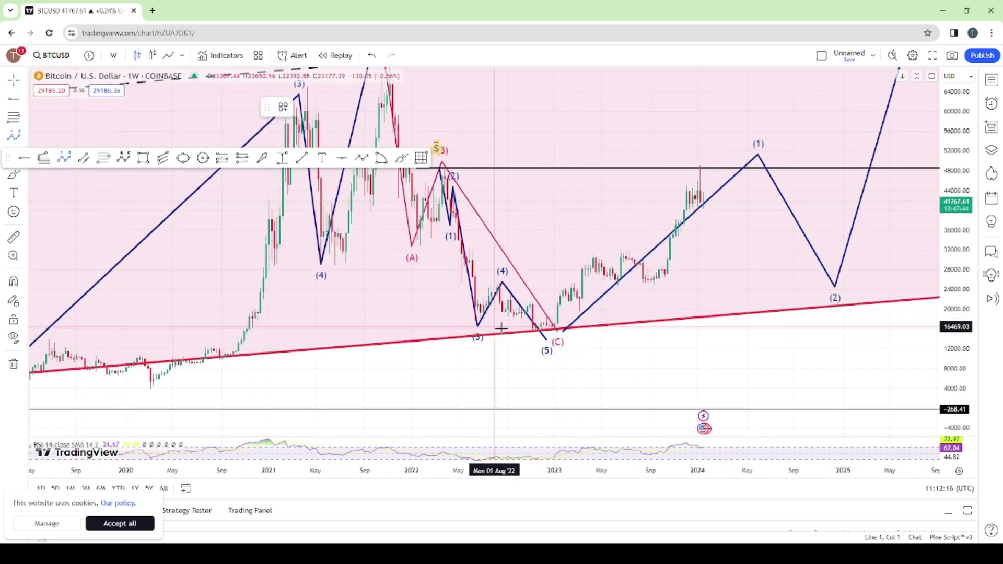
{"action": "left_click", "coordinate": [569, 284]}
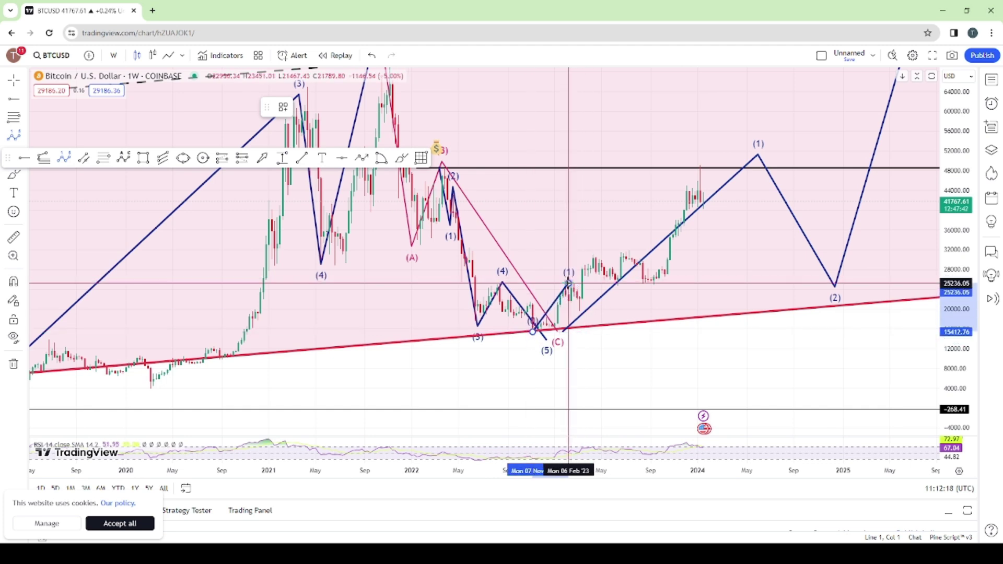
{"action": "left_click", "coordinate": [669, 224]}
{"action": "left_click", "coordinate": [678, 243]}
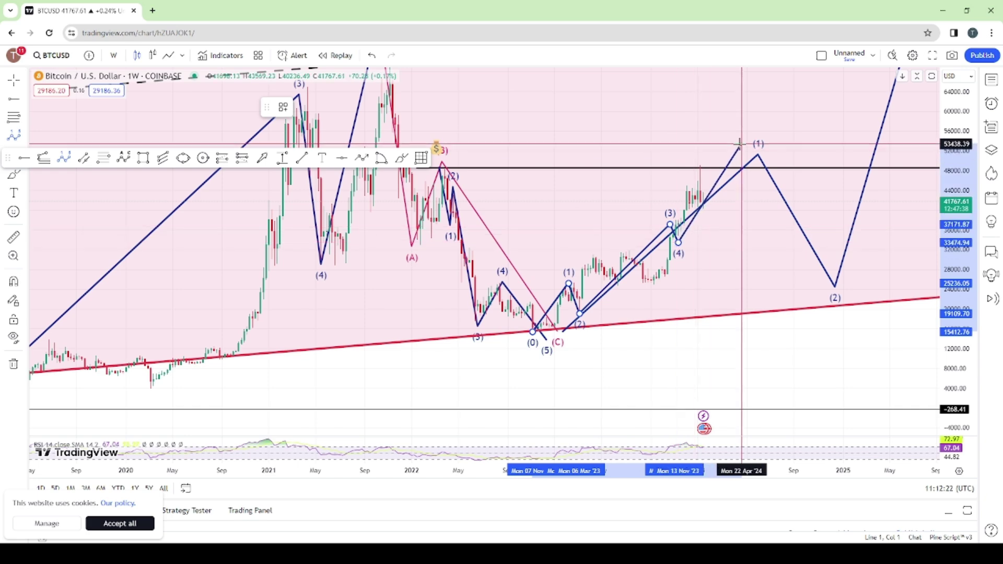
{"action": "left_click", "coordinate": [719, 150]}
Colour the new sub-wave count black and reframe the chart on the projection.
{"action": "left_click", "coordinate": [303, 108]}
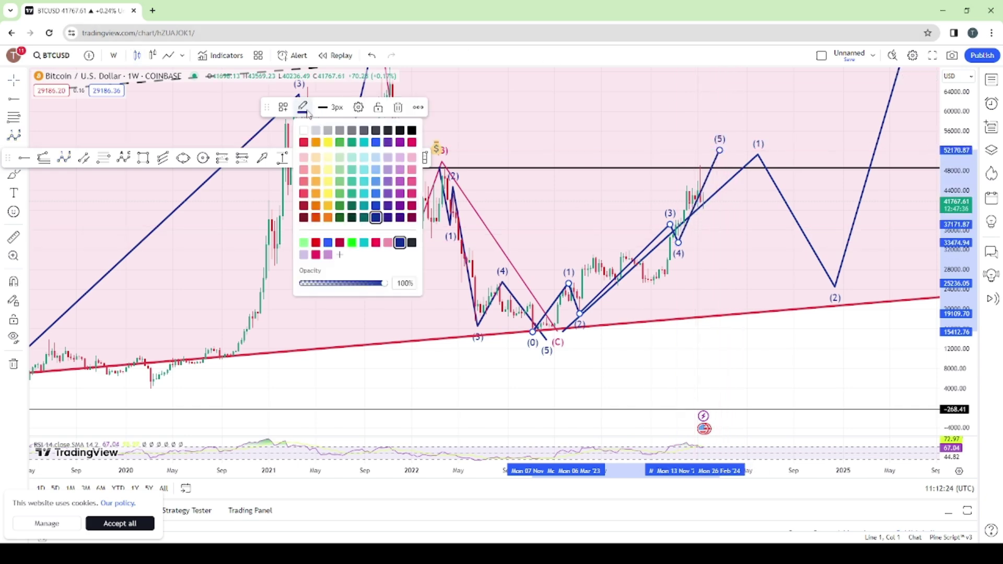
{"action": "left_click", "coordinate": [412, 131]}
{"action": "mouse_move", "coordinate": [694, 224]}
{"action": "left_mouse_down"}
{"action": "mouse_move", "coordinate": [588, 231]}
{"action": "mouse_move", "coordinate": [540, 260]}
{"action": "left_mouse_up"}
{"action": "left_click_drag", "start_coordinate": [961, 282], "coordinate": [963, 320]}
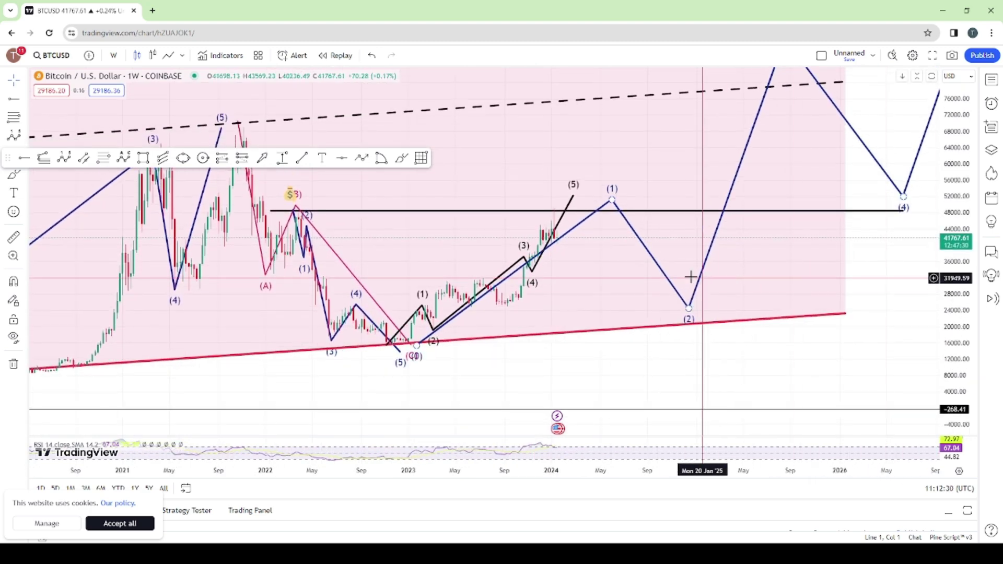
{"action": "scroll", "coordinate": [648, 273], "scroll_direction": "down", "scroll_amount": 2}
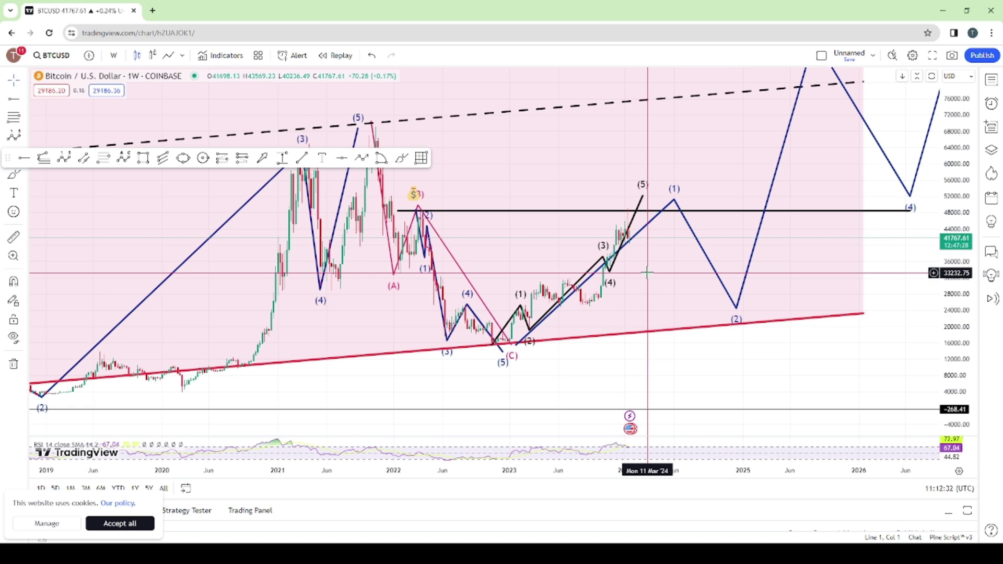
{"action": "left_click_drag", "start_coordinate": [700, 115], "coordinate": [653, 271]}
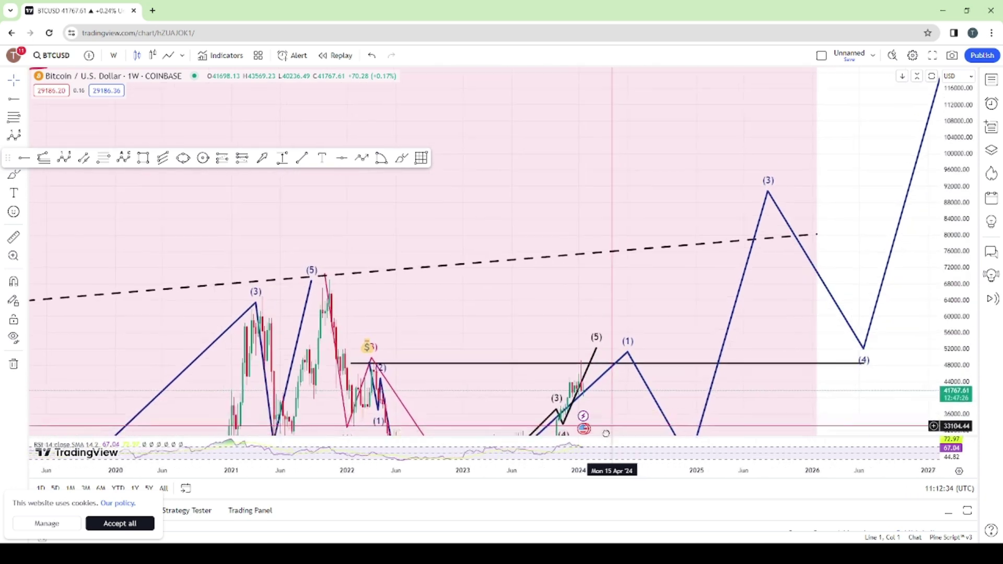
{"action": "left_click_drag", "start_coordinate": [705, 101], "coordinate": [659, 287]}
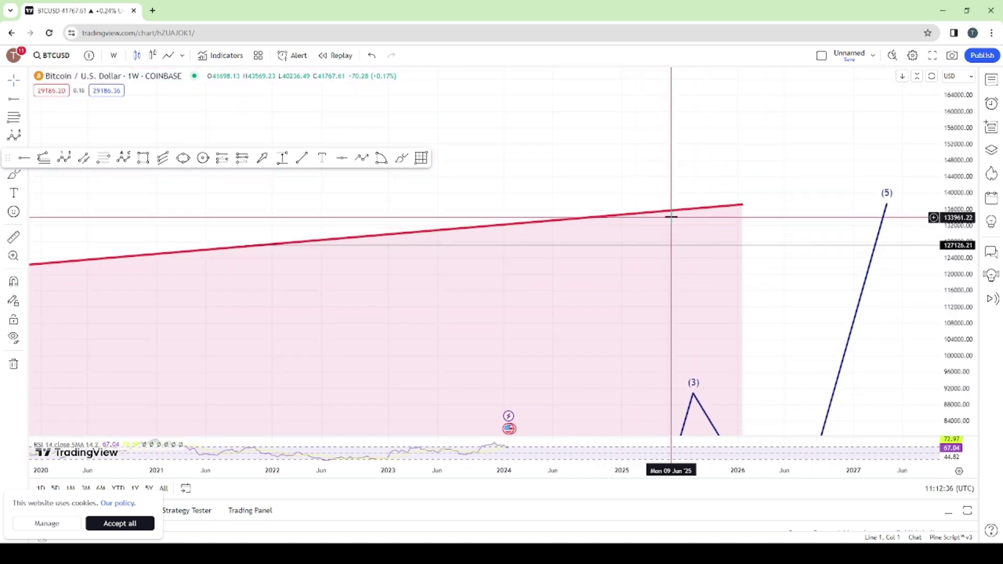
{"action": "left_click_drag", "start_coordinate": [801, 318], "coordinate": [760, 263]}
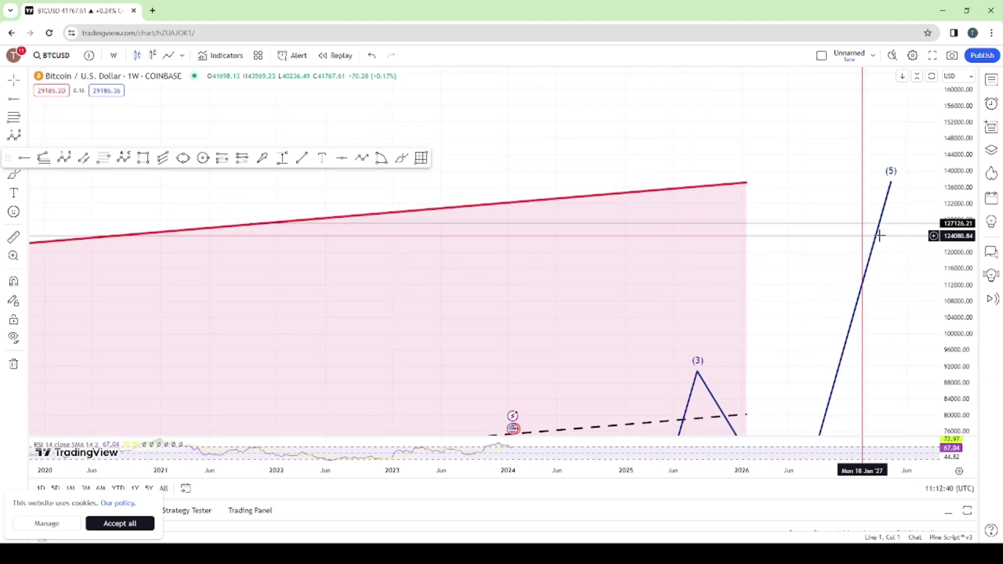
{"action": "left_click_drag", "start_coordinate": [967, 301], "coordinate": [967, 335]}
{"action": "left_click_drag", "start_coordinate": [802, 336], "coordinate": [802, 169]}
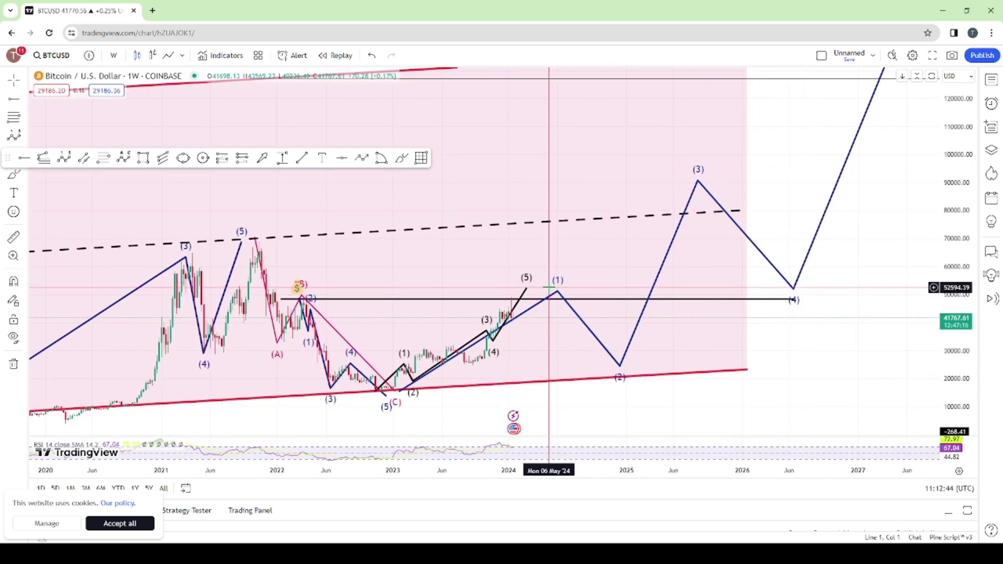
{"action": "left_click", "coordinate": [512, 300]}
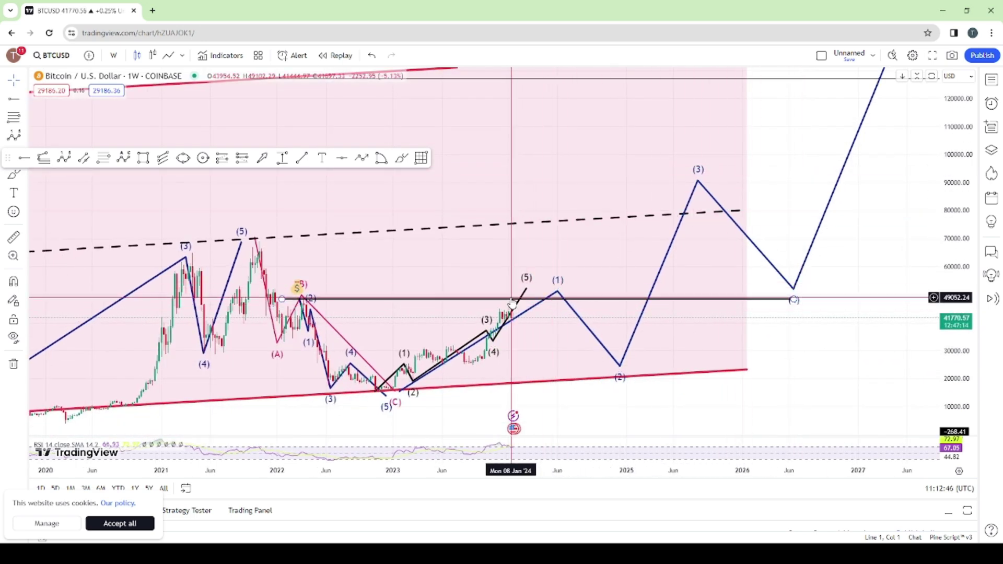
{"action": "left_click", "coordinate": [564, 361]}
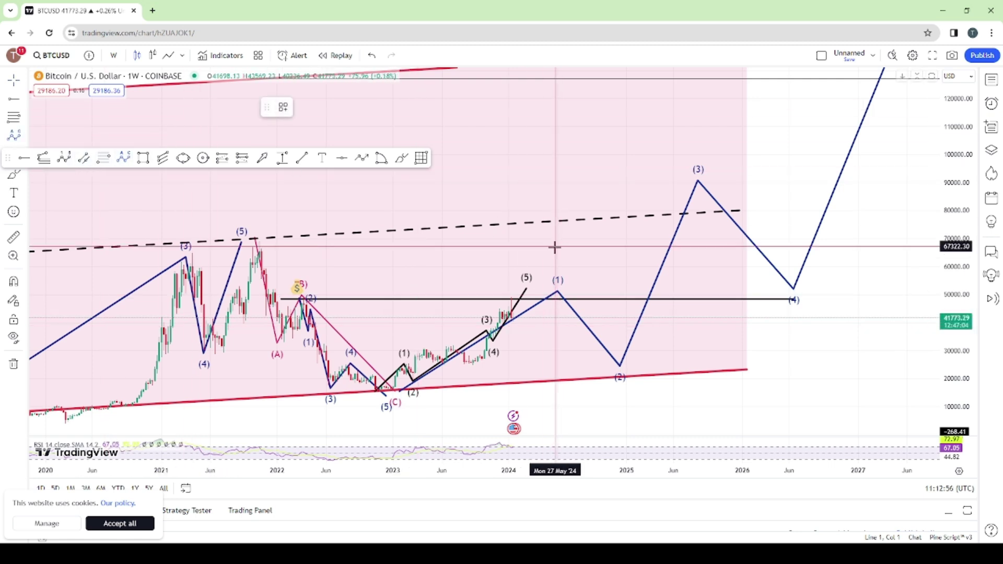
Draw a pink ABC from projected wave (1) via 34697 and 42527 to the lower channel line.
{"action": "left_click", "coordinate": [552, 293]}
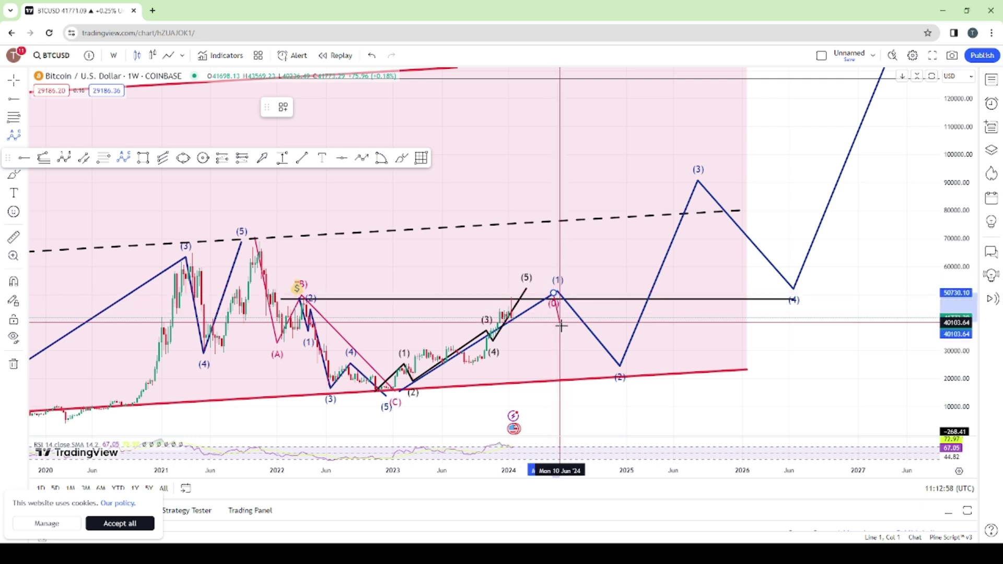
{"action": "left_click", "coordinate": [567, 337]}
{"action": "left_click", "coordinate": [591, 316]}
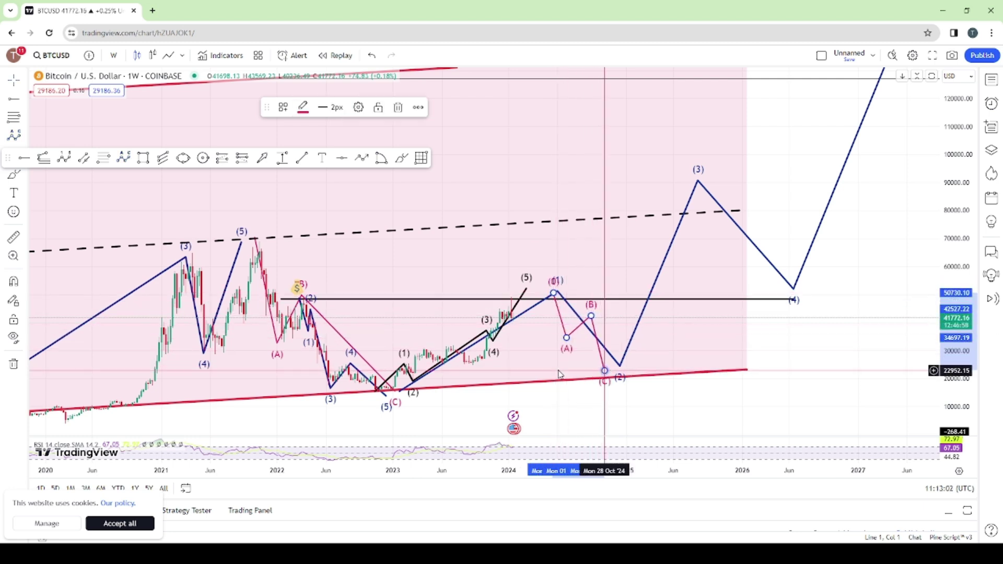
{"action": "left_click", "coordinate": [605, 370]}
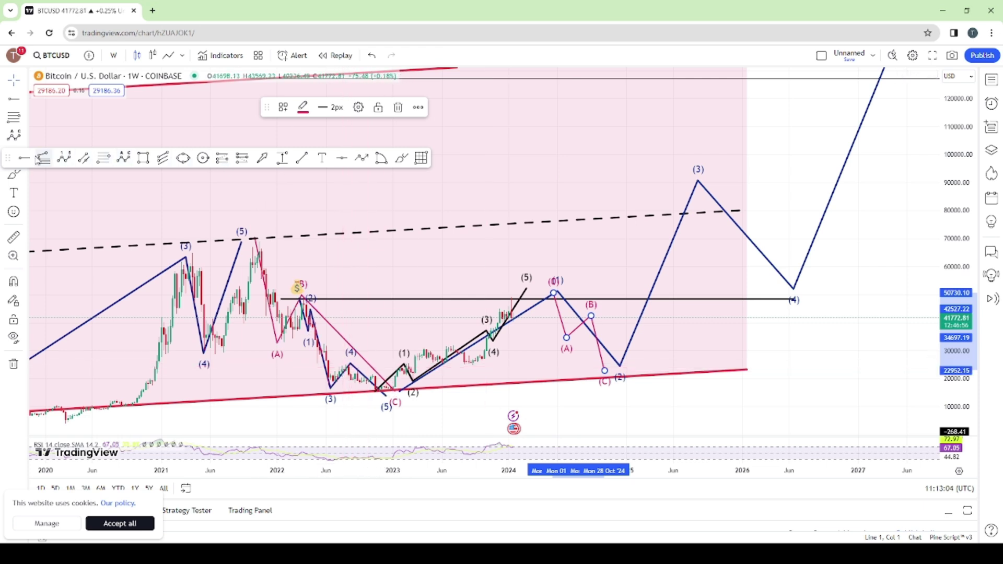
{"action": "left_click", "coordinate": [203, 219]}
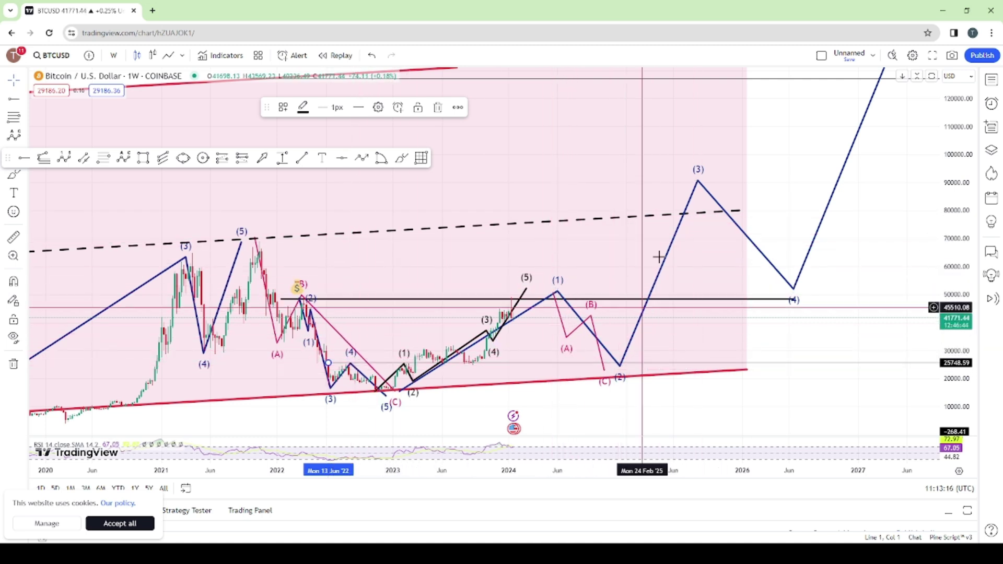
{"action": "scroll", "coordinate": [862, 190], "scroll_direction": "down", "scroll_amount": 2}
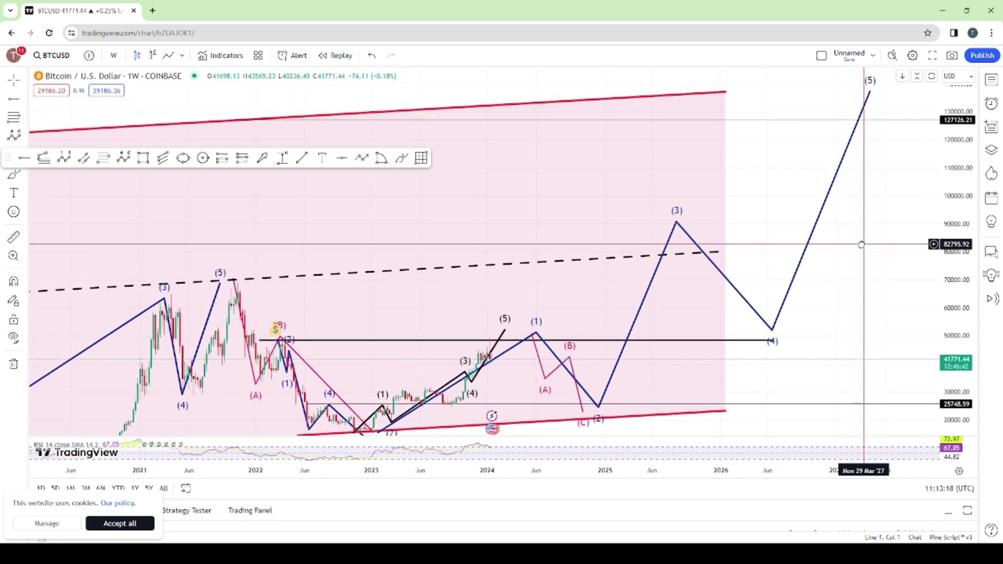